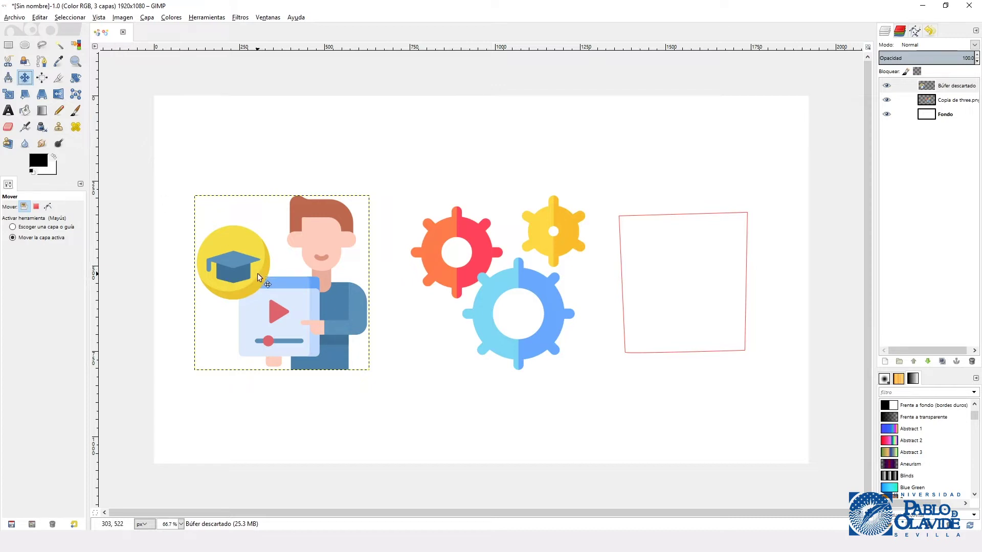
Step: Drag the person illustration layer upward to its new spot at the canvas's left
mouse_move(257, 274)
mouse_down()
mouse_move(260, 218)
mouse_move(261, 292)
mouse_move(261, 271)
mouse_up()
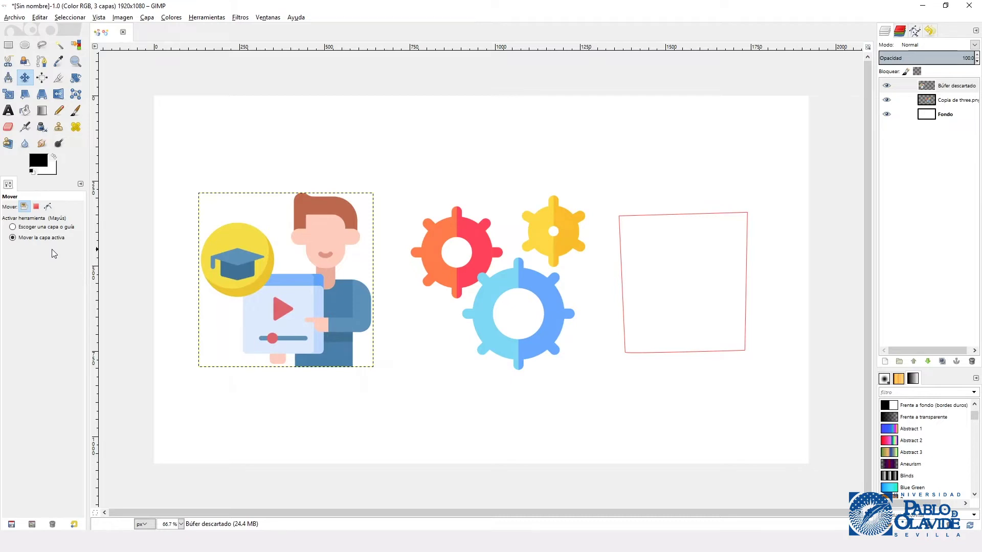
Step: Return the Move tool to Layer mode with 'Pick a layer or guide', then nudge the illustration
click(36, 207)
click(48, 207)
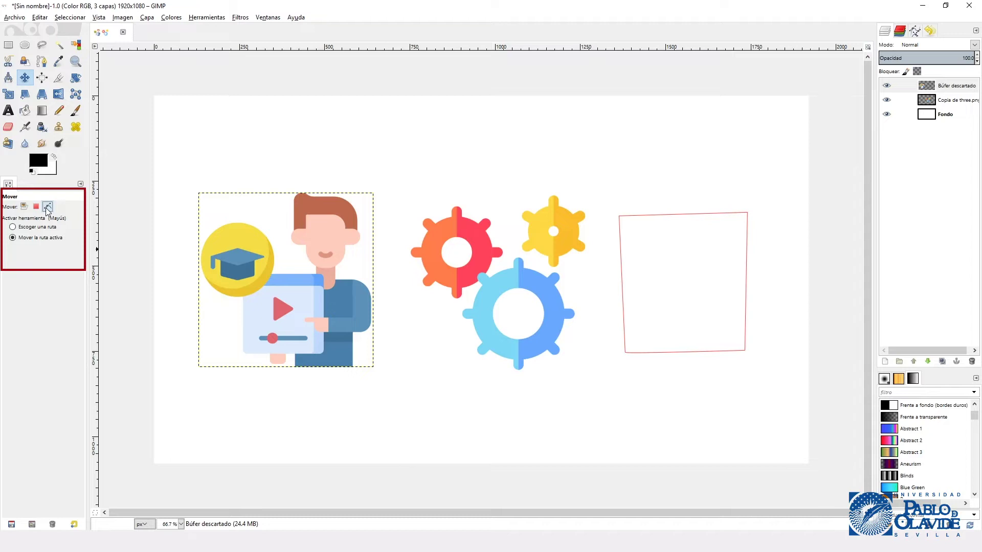
click(24, 208)
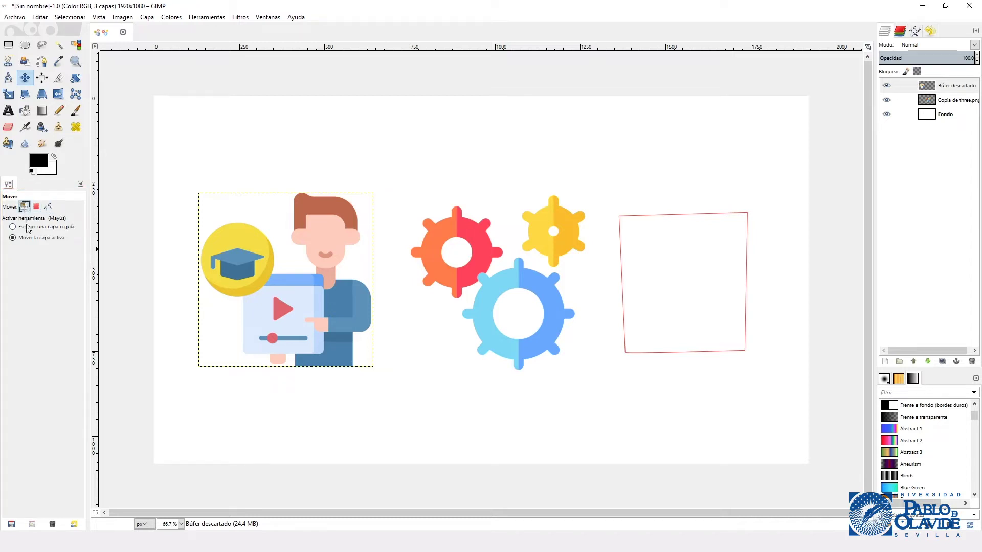
click(27, 230)
mouse_move(231, 248)
mouse_down()
mouse_move(231, 278)
mouse_move(232, 247)
mouse_up()
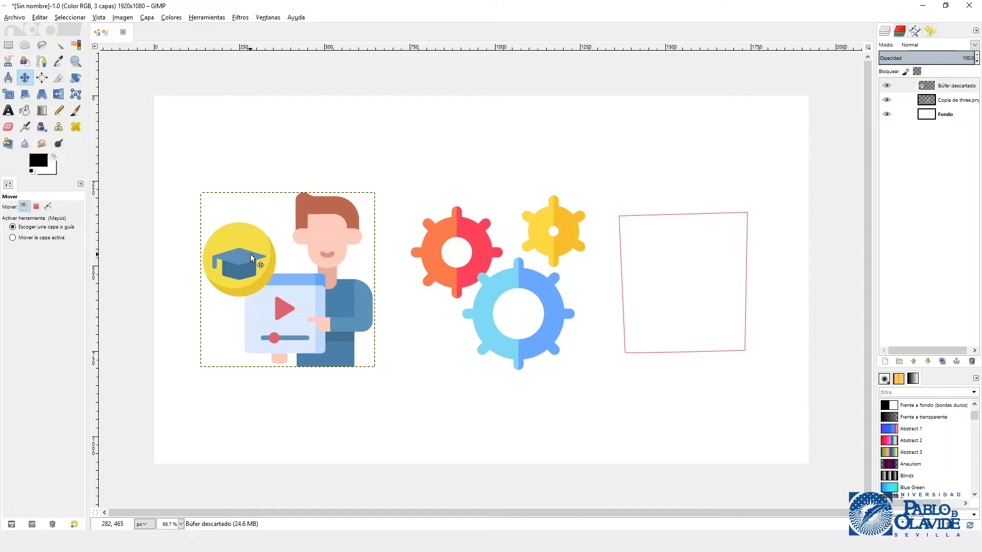
Step: With 'Move the active layer' on, drag the Búfer descartado layer slightly up and right
click(33, 239)
click(951, 86)
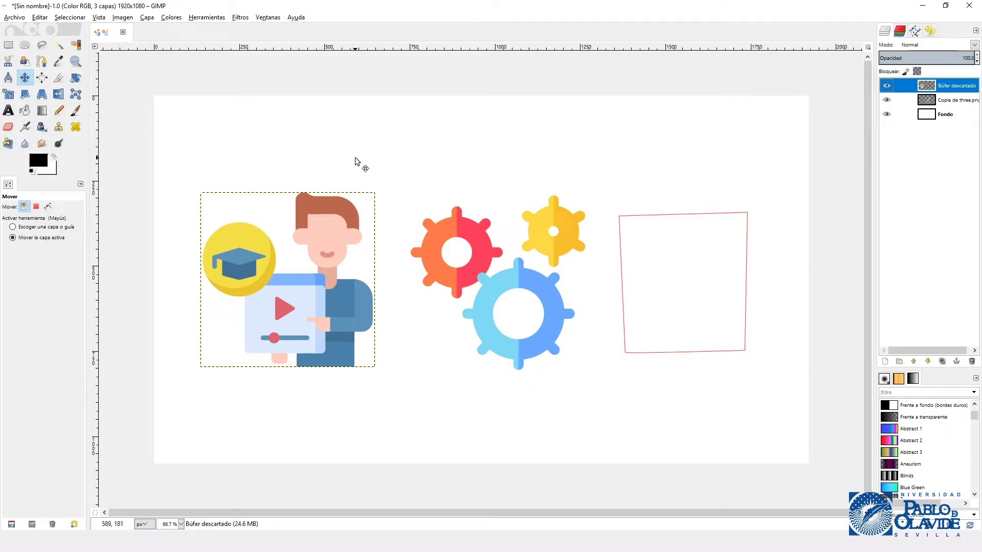
mouse_move(354, 158)
mouse_down()
mouse_move(359, 129)
mouse_move(387, 136)
mouse_move(388, 162)
mouse_move(359, 156)
mouse_up()
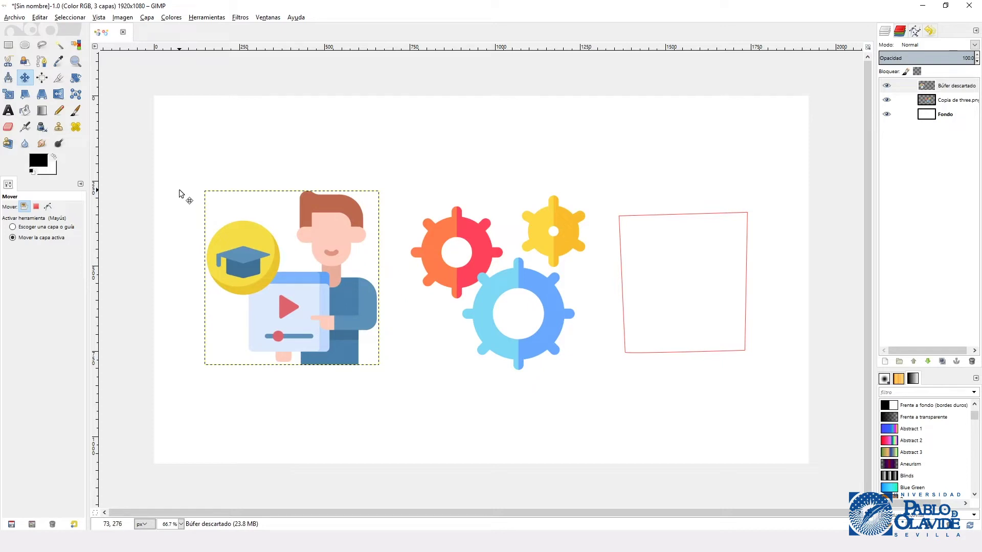
Step: Link the Búfer descartado and gears layers, move them together, then unlink them
click(901, 89)
click(901, 99)
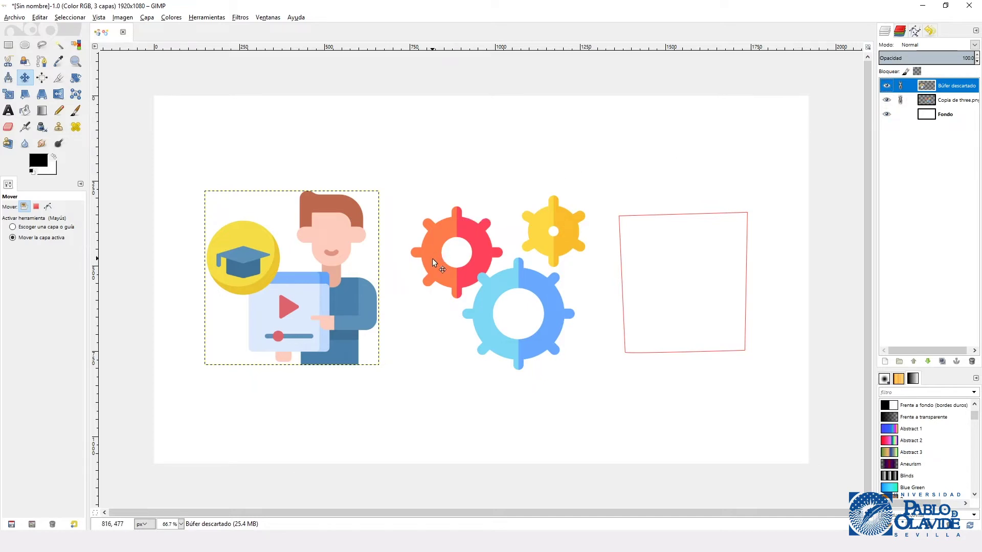
mouse_move(431, 259)
mouse_down()
mouse_move(431, 201)
mouse_move(428, 265)
mouse_up()
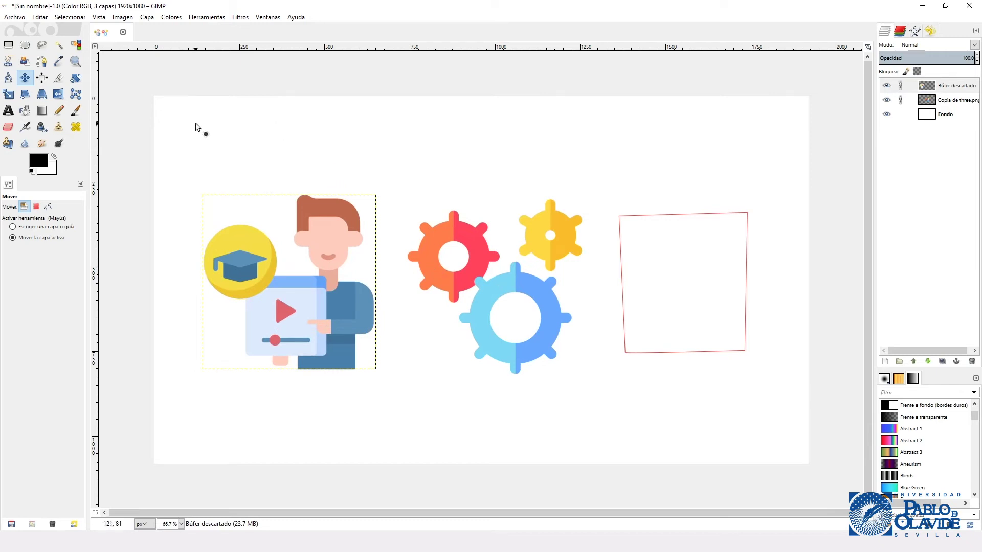
click(900, 86)
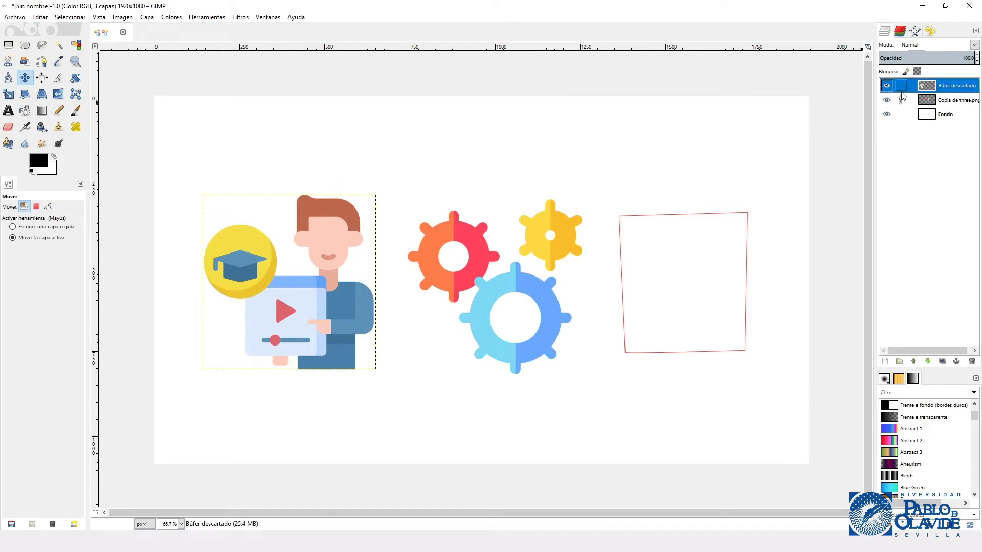
click(901, 99)
Step: Draw a rectangular selection and shift it right, then move the red path upward
click(8, 45)
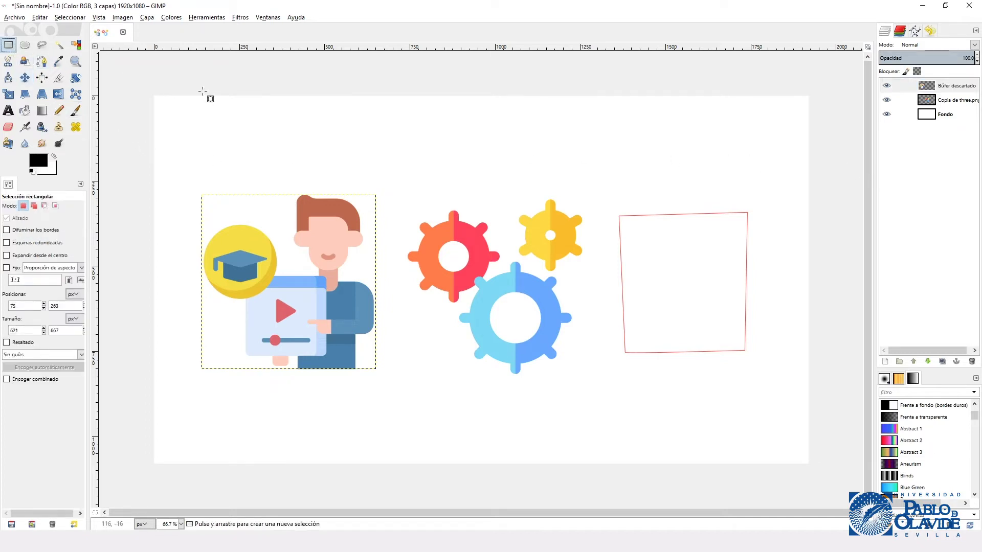
drag(256, 108, 349, 177)
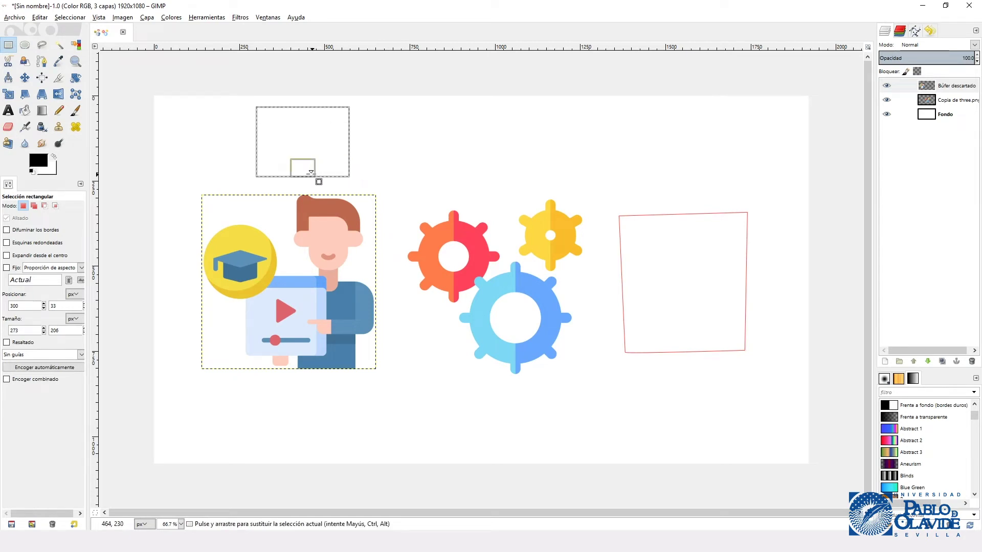
click(25, 77)
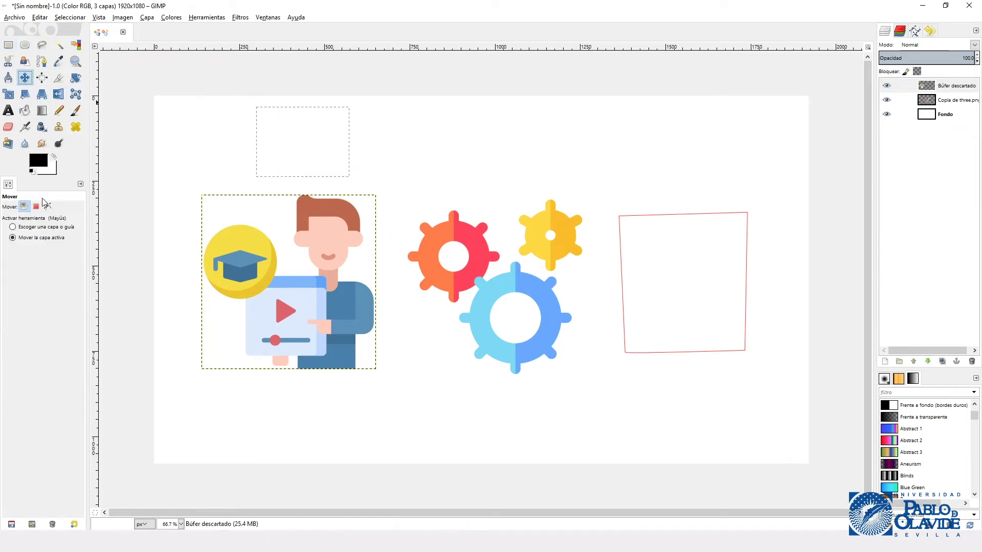
drag(273, 157, 299, 165)
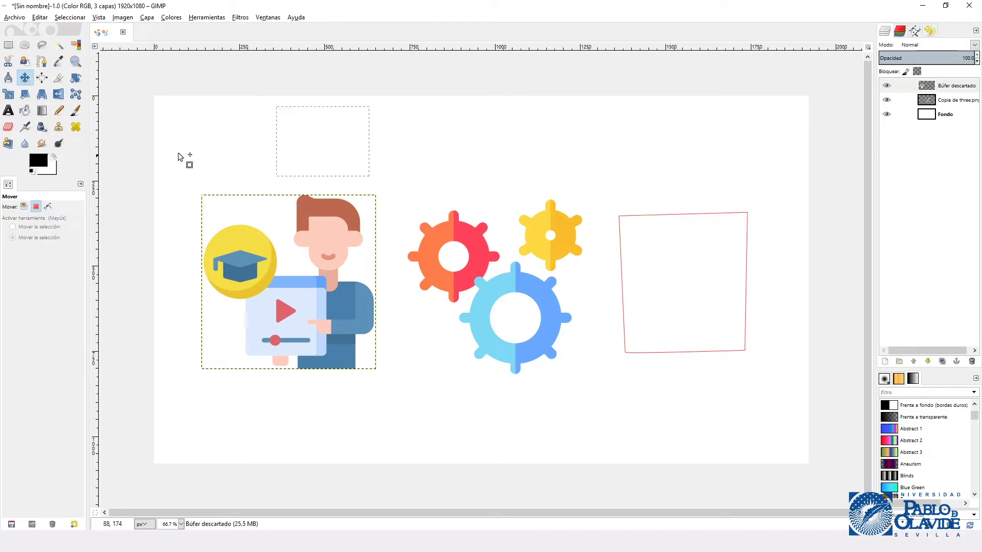
click(47, 206)
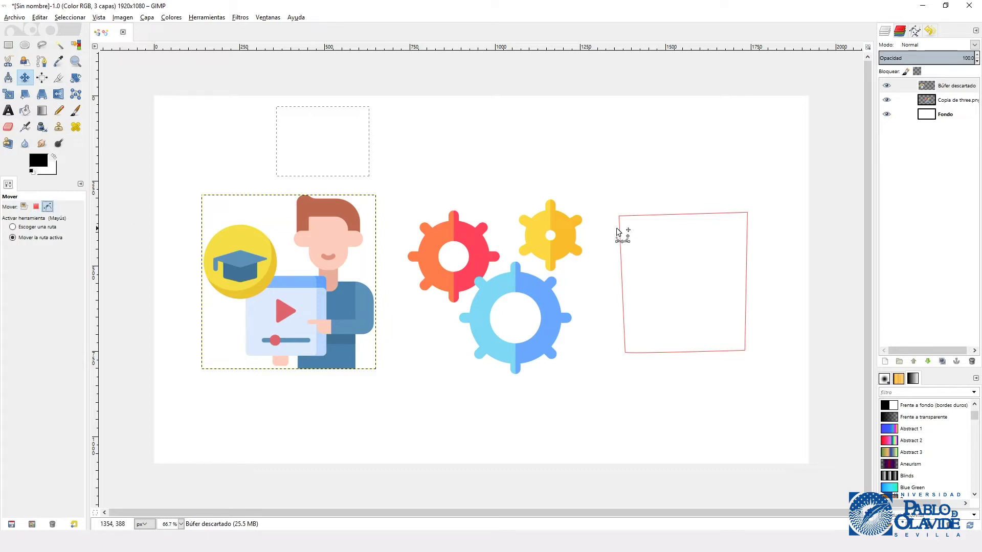
mouse_move(632, 233)
mouse_down()
mouse_move(632, 195)
mouse_move(667, 157)
mouse_up()
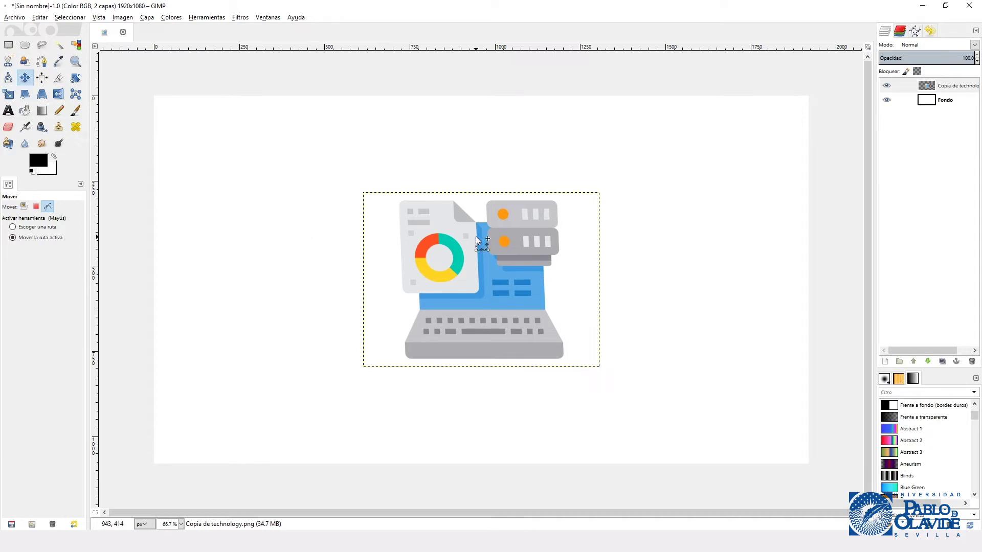
Step: Apply a horizontal shear to the computer illustration layer with the Shear tool
click(936, 87)
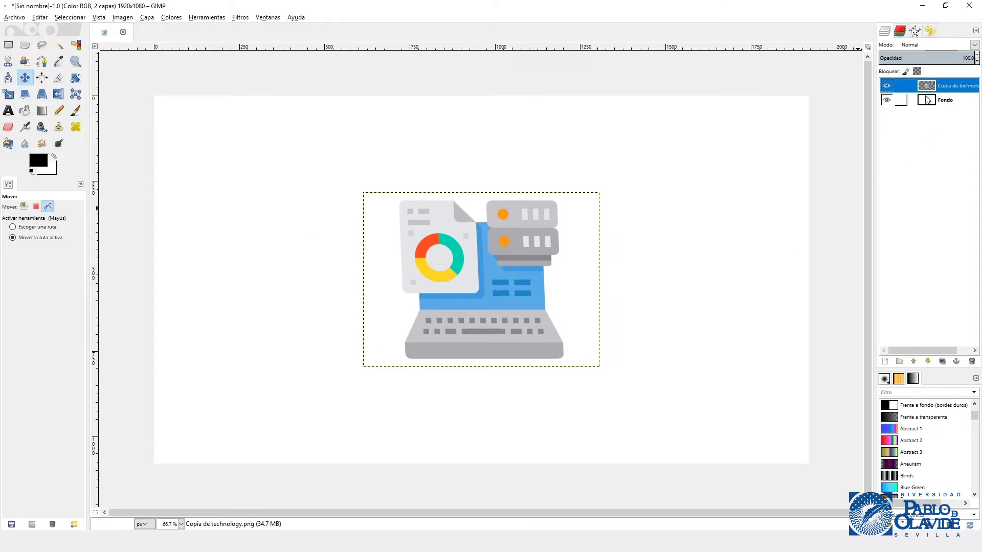
click(25, 95)
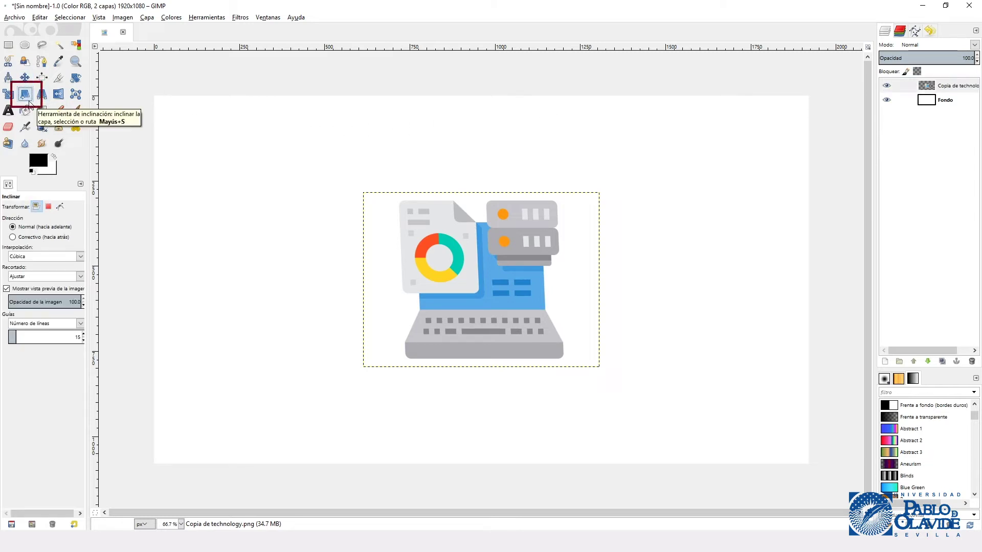
click(422, 221)
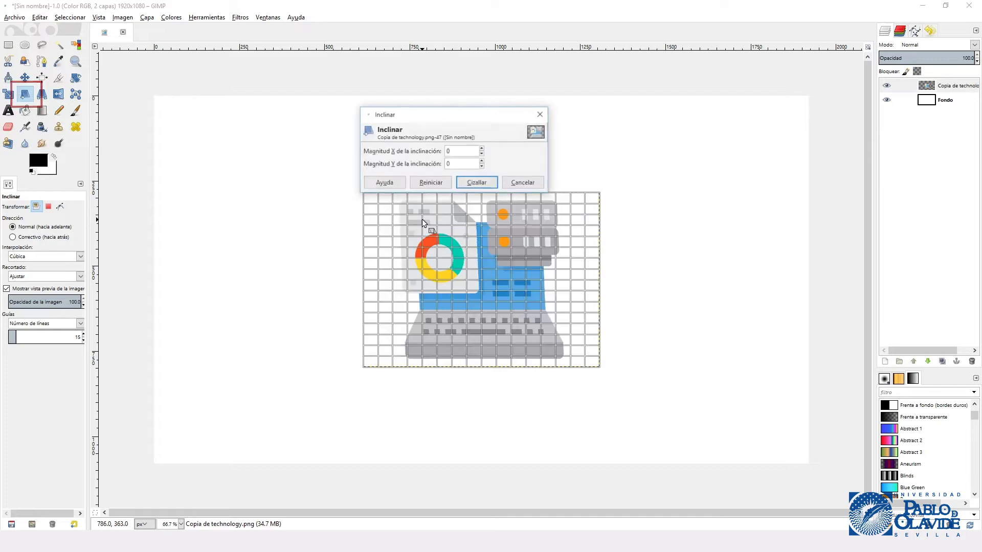
drag(437, 117, 618, 111)
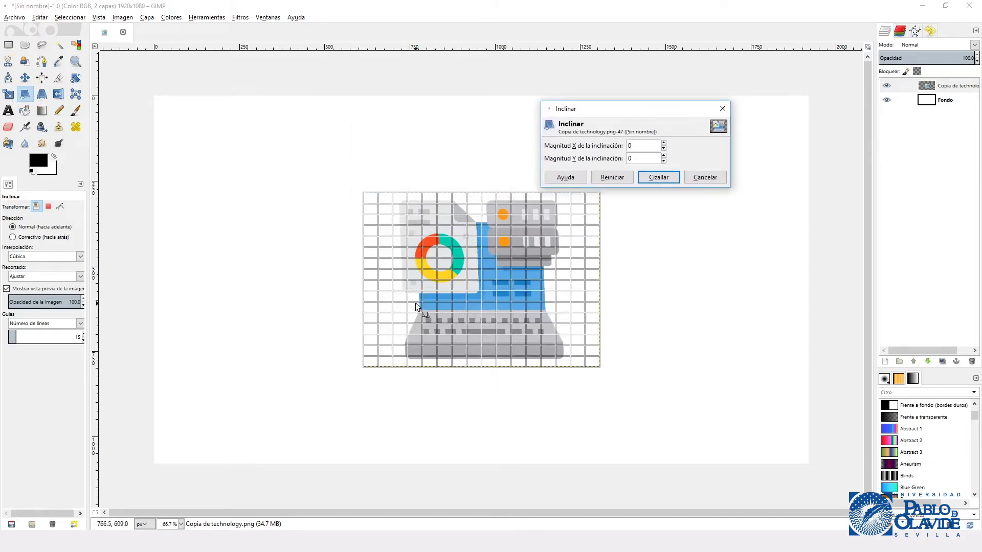
mouse_move(406, 298)
mouse_down()
mouse_move(409, 323)
mouse_move(406, 273)
mouse_move(405, 296)
mouse_up()
mouse_move(542, 299)
mouse_down()
mouse_move(579, 286)
mouse_move(523, 290)
mouse_move(556, 287)
mouse_move(600, 238)
mouse_up()
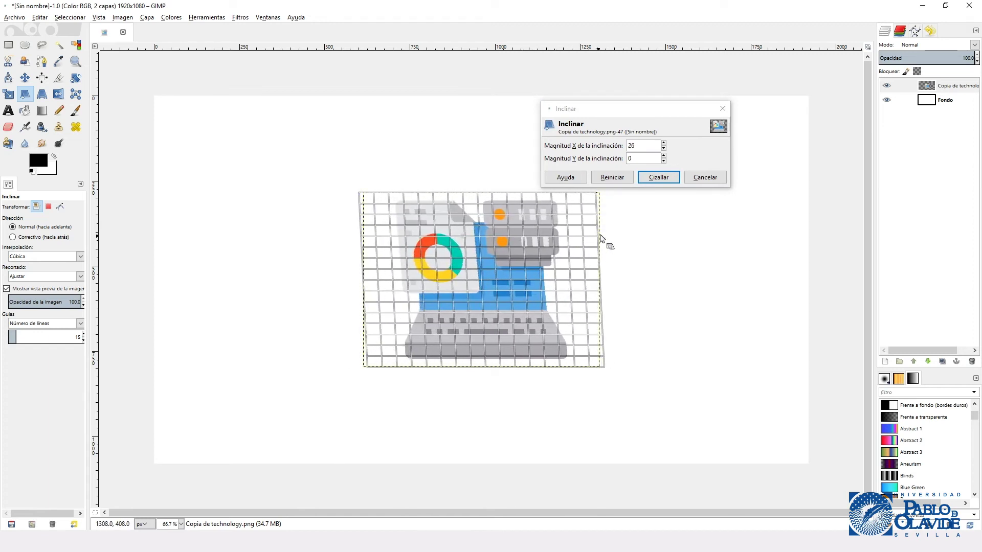
click(642, 179)
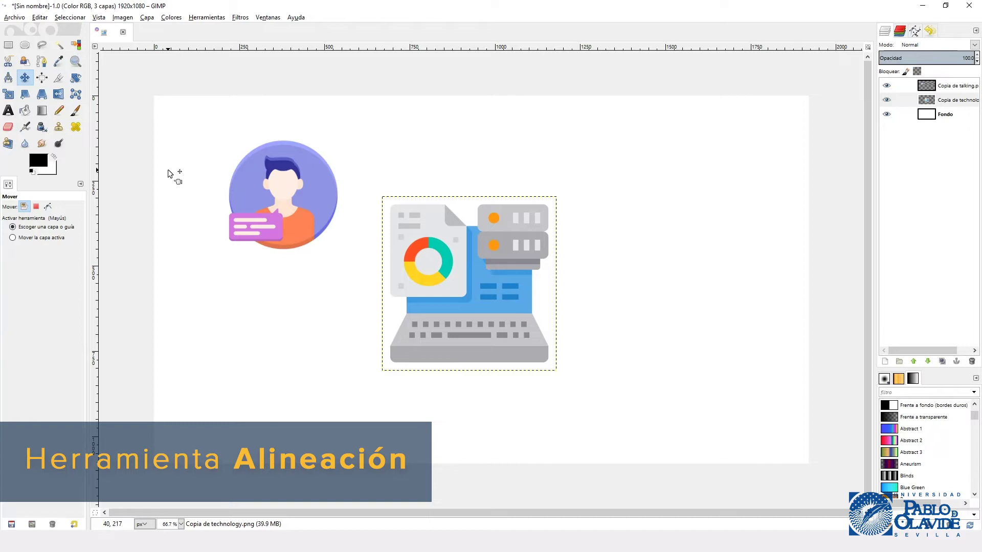
Step: Align the computer illustration left, then centre it horizontally and align it bottom relative to the image
click(47, 83)
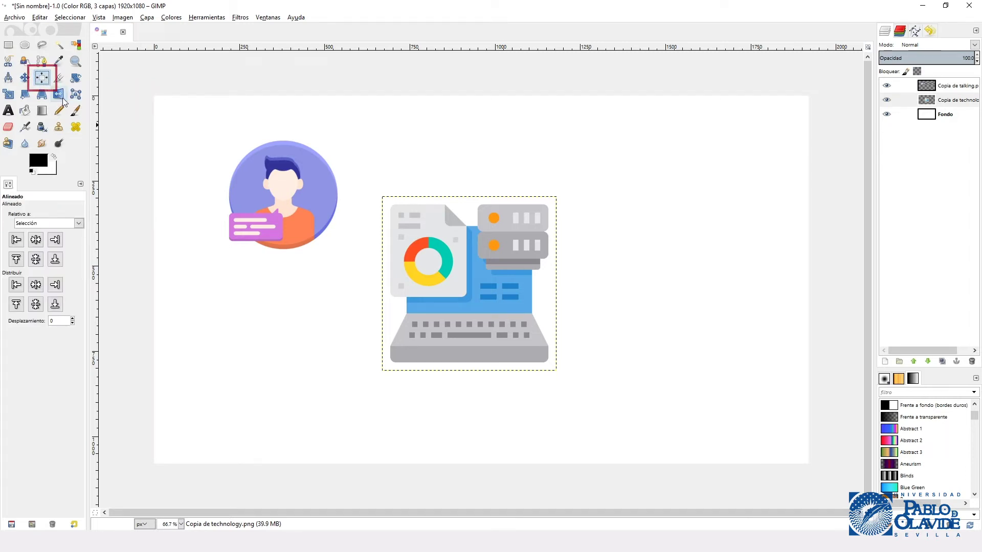
click(451, 225)
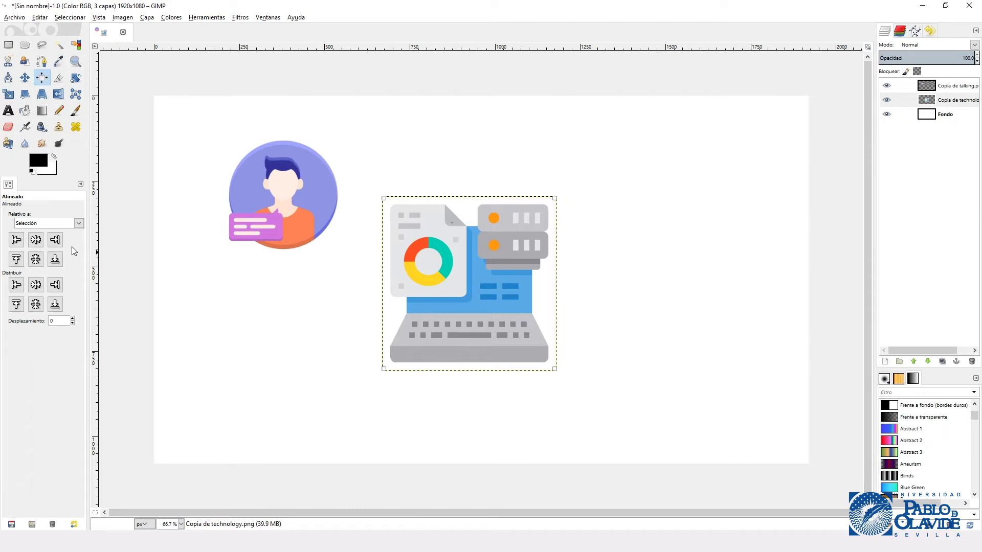
click(18, 241)
click(36, 239)
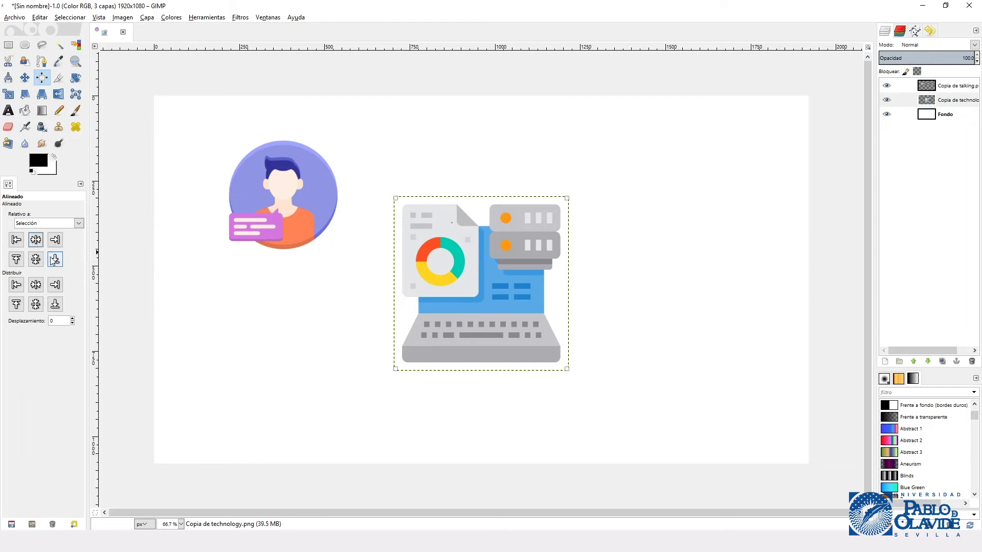
click(55, 259)
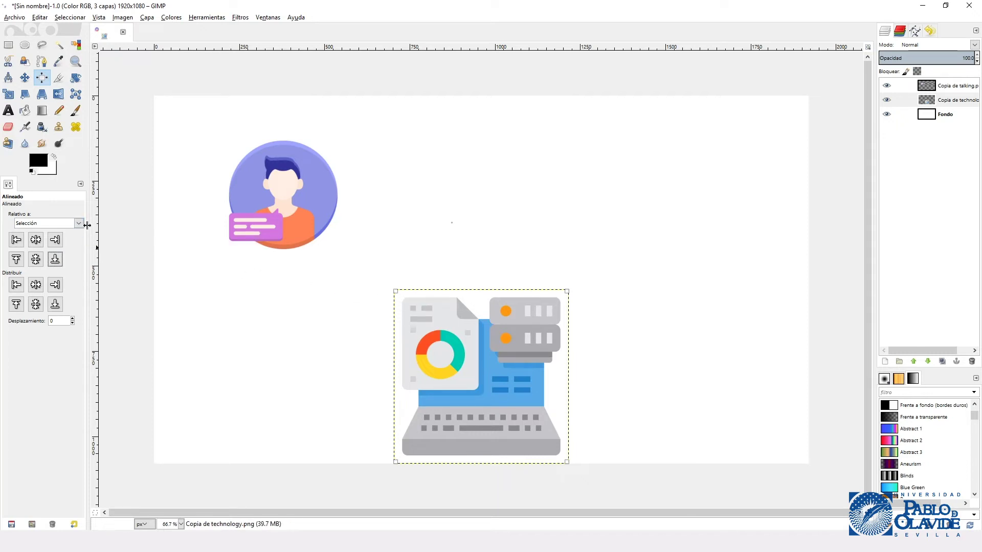
Step: Align the talking-person icon top, middle and centre relative to the first picked item
shift+click(274, 200)
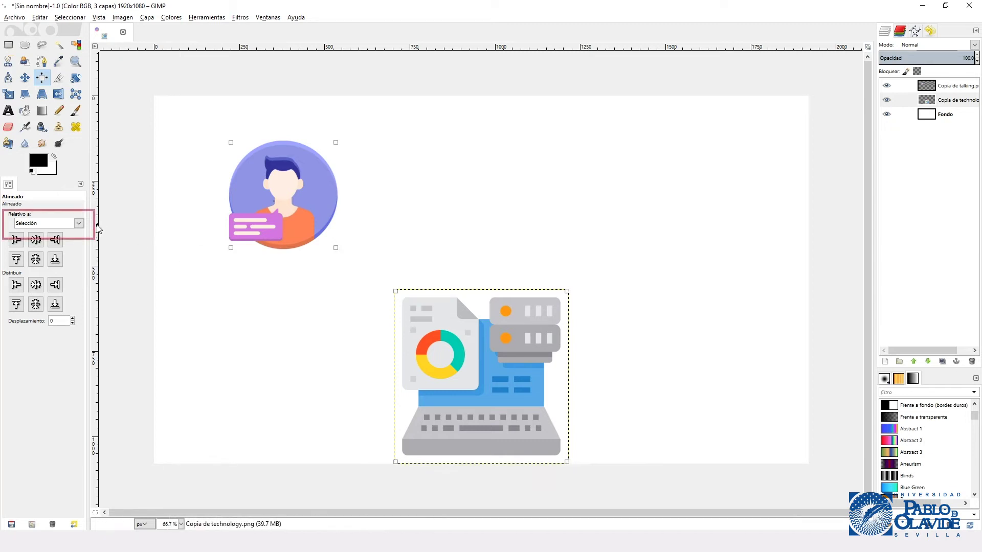
click(80, 223)
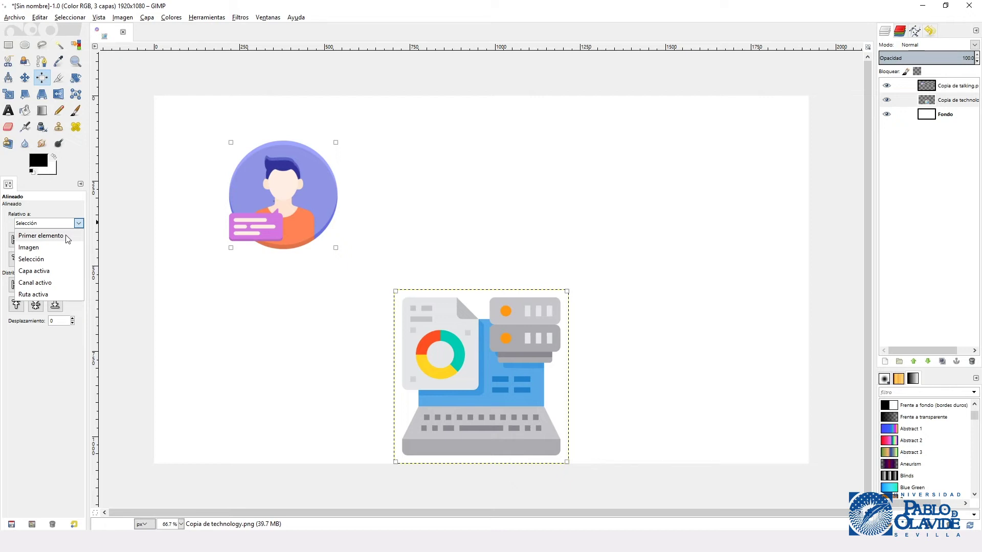
click(68, 237)
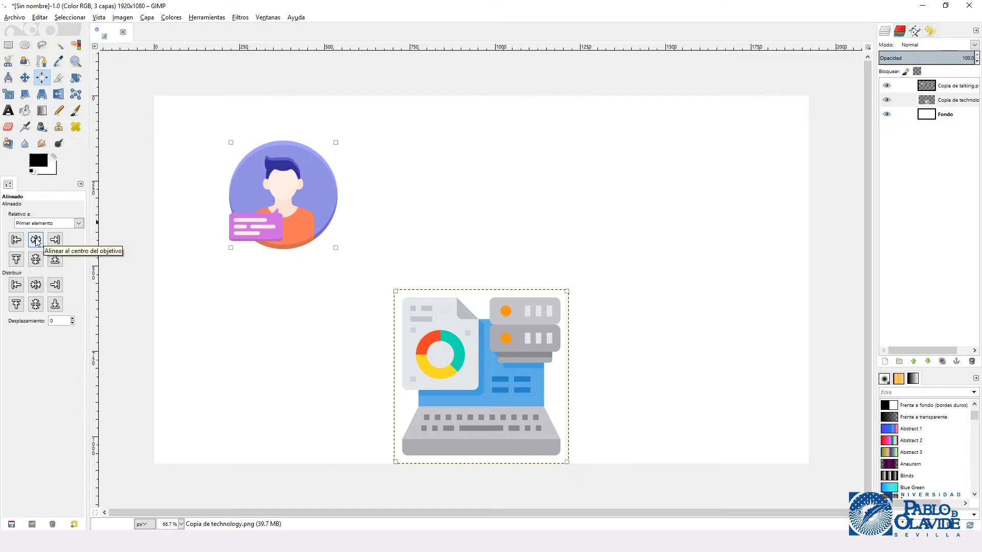
click(16, 259)
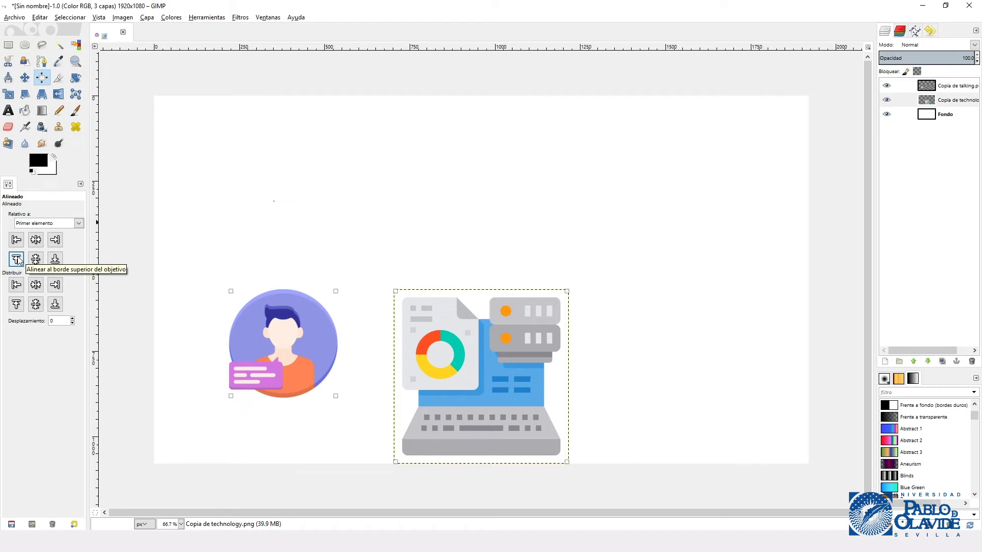
click(35, 261)
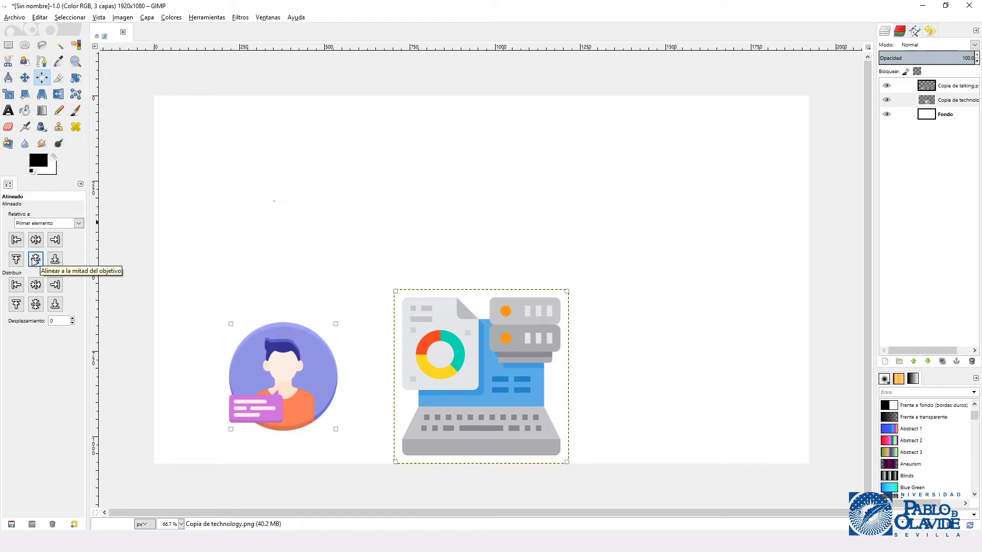
click(33, 242)
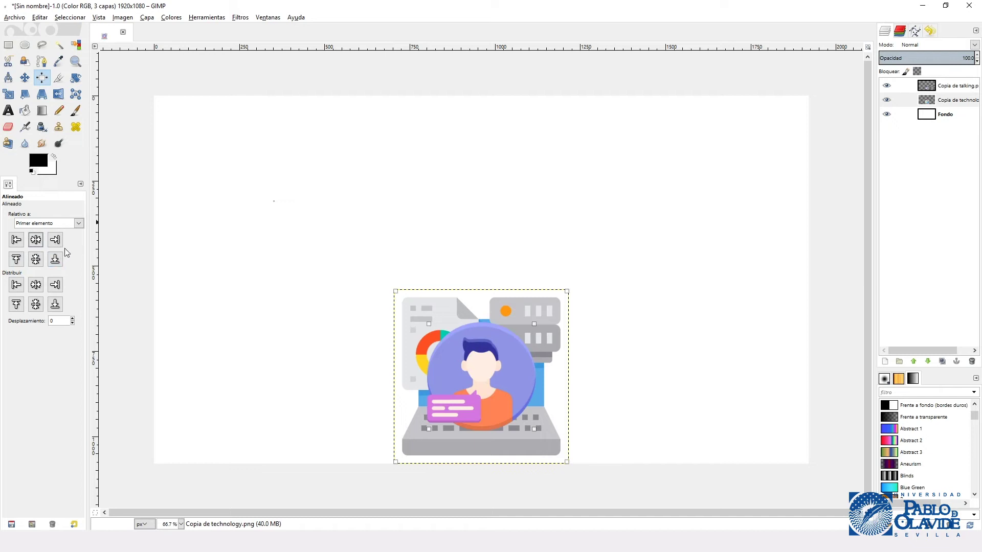
Step: Set alignment relative to Selección and try Align right, then Align left
click(79, 223)
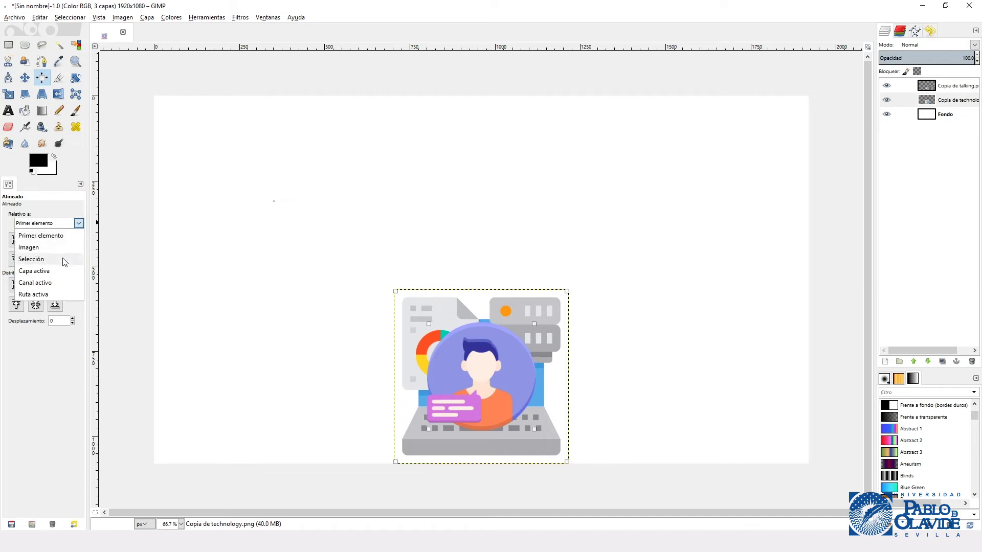
click(27, 261)
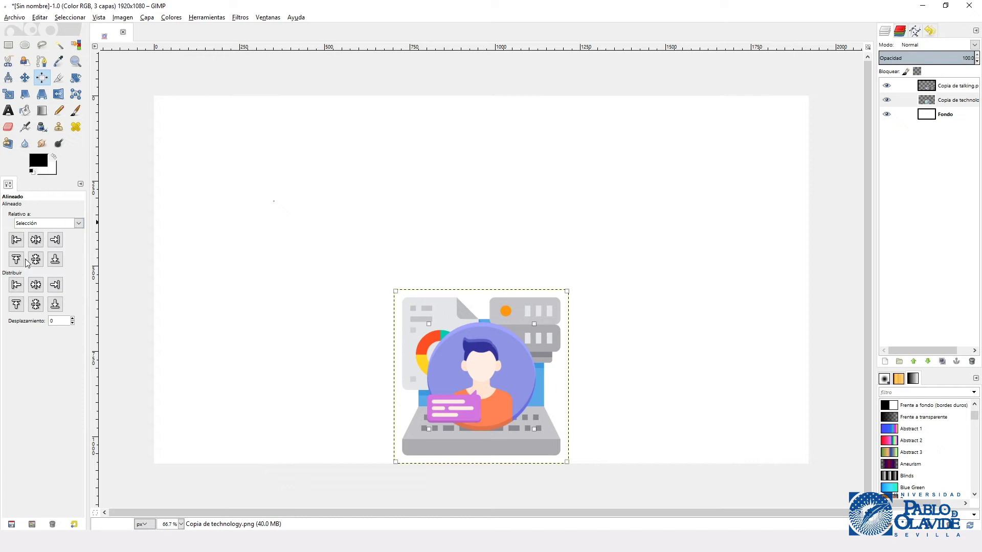
click(56, 240)
click(17, 240)
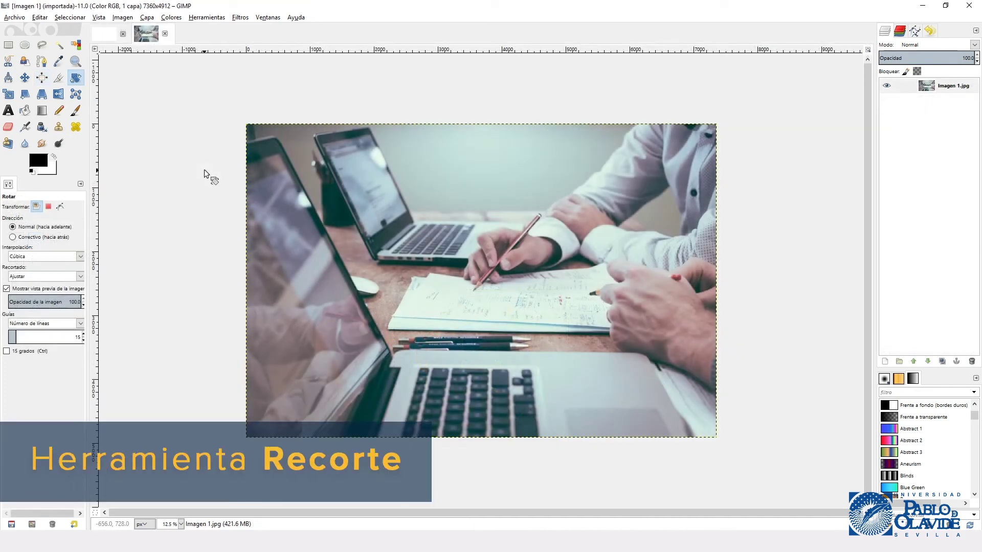
Step: Crop the laptop photo to 6584×3616 from its top-left corner
click(58, 78)
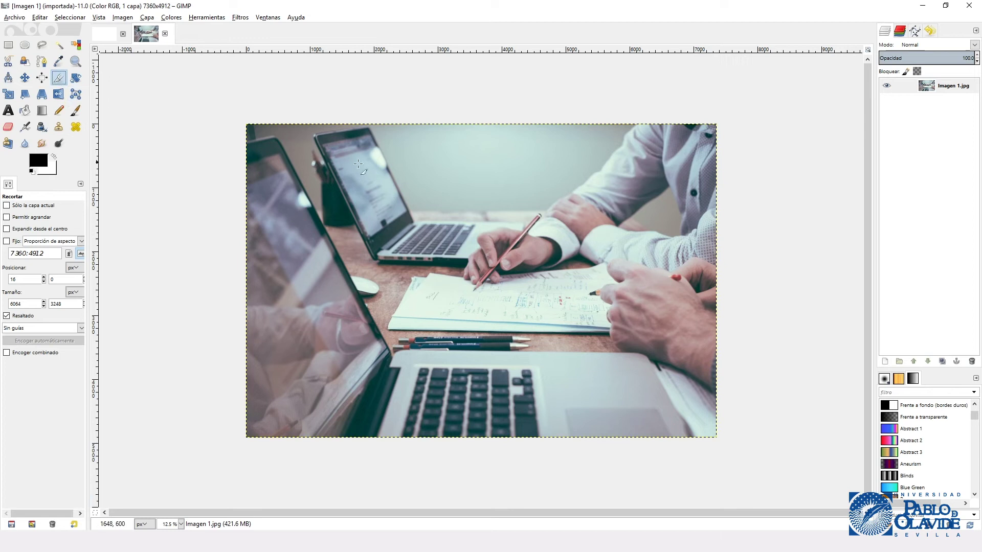
click(499, 209)
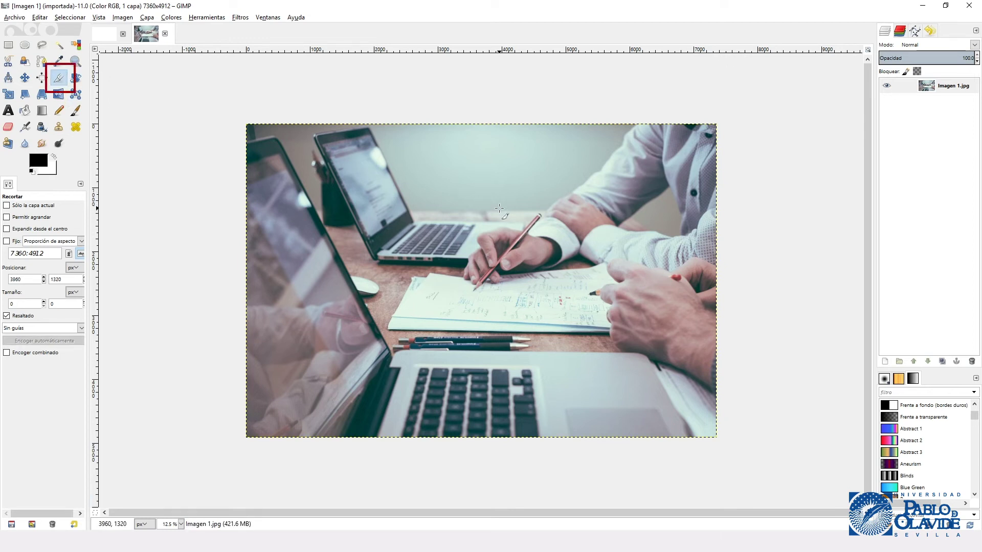
drag(248, 126, 665, 363)
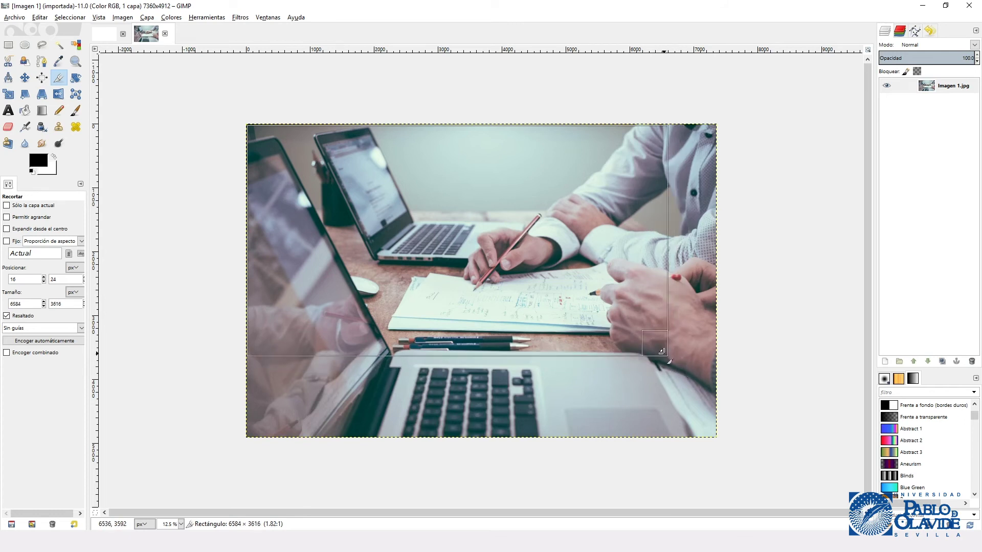
drag(665, 363, 674, 370)
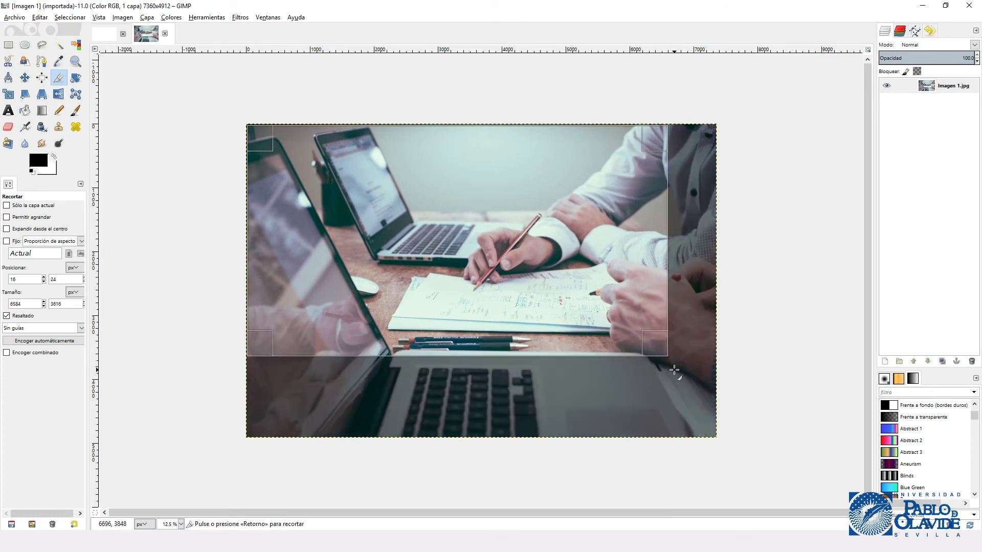
click(420, 223)
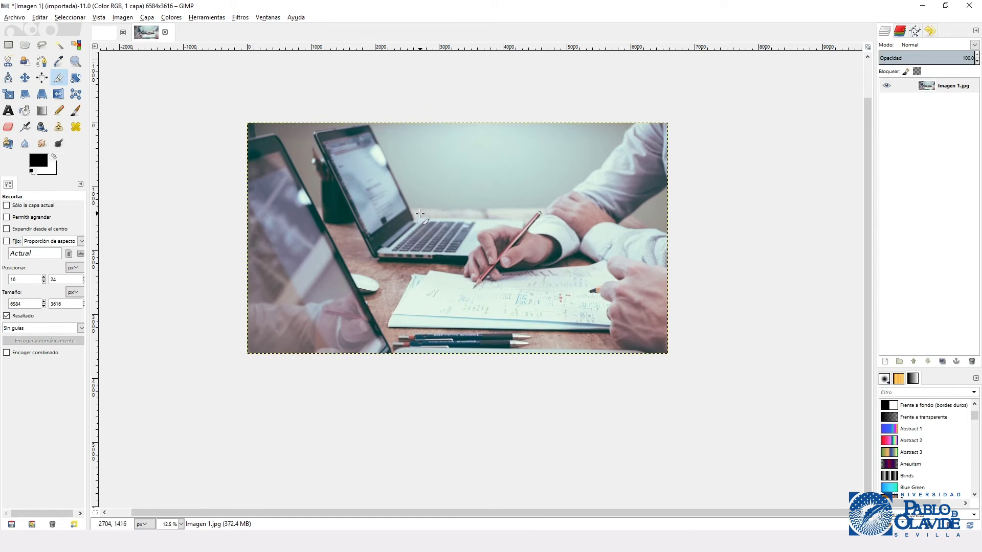
drag(419, 213, 425, 231)
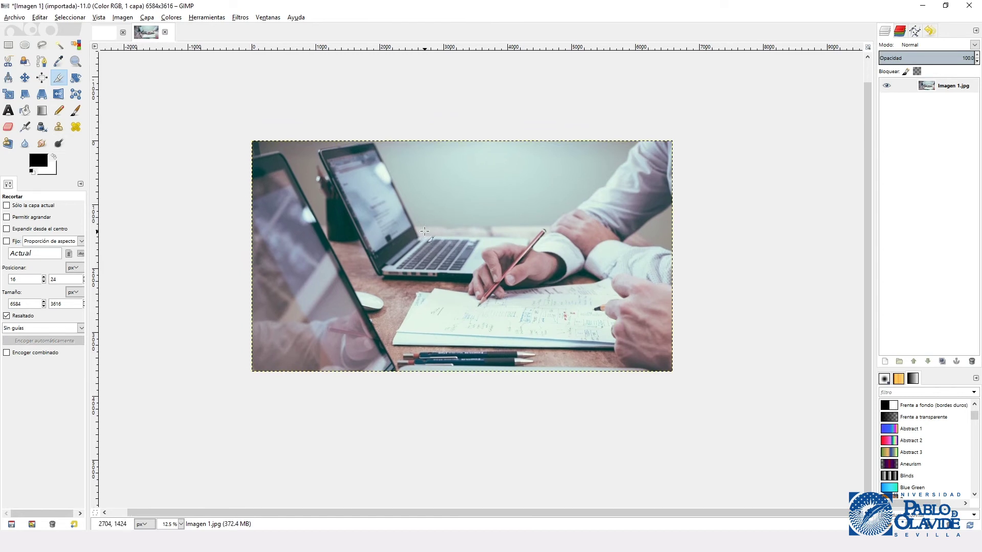
Step: Rotate the photo by a small Ángulo with the Rotate tool and apply it
click(75, 78)
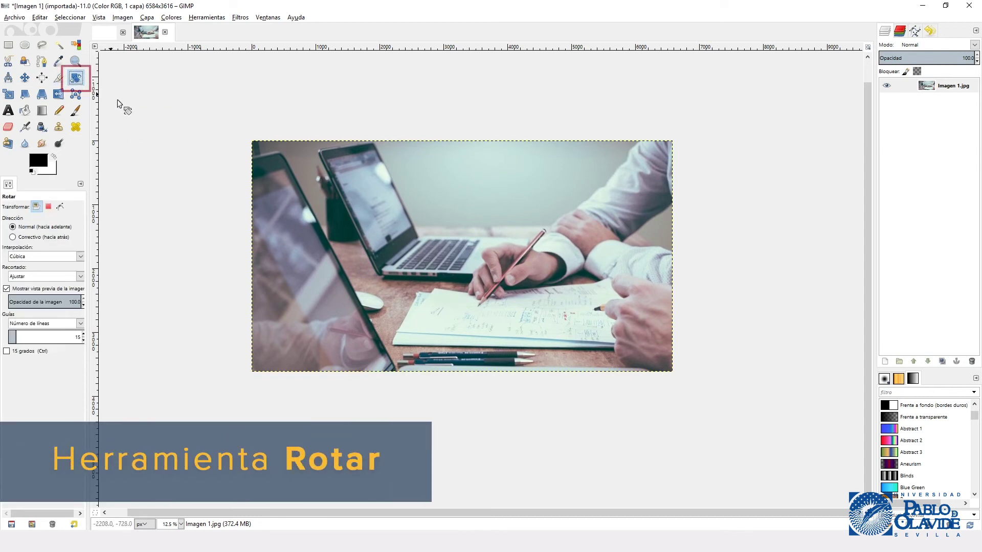
click(467, 213)
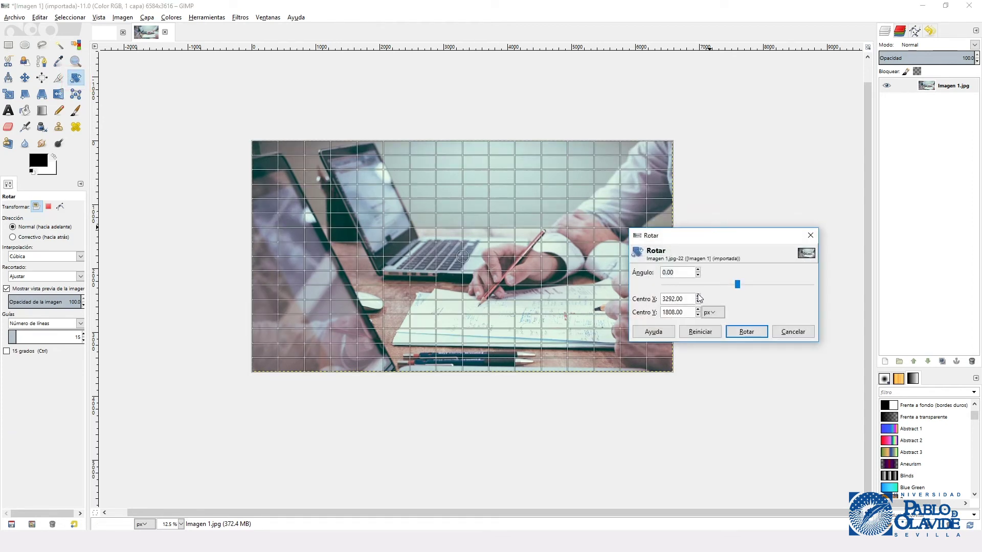
drag(738, 284, 739, 288)
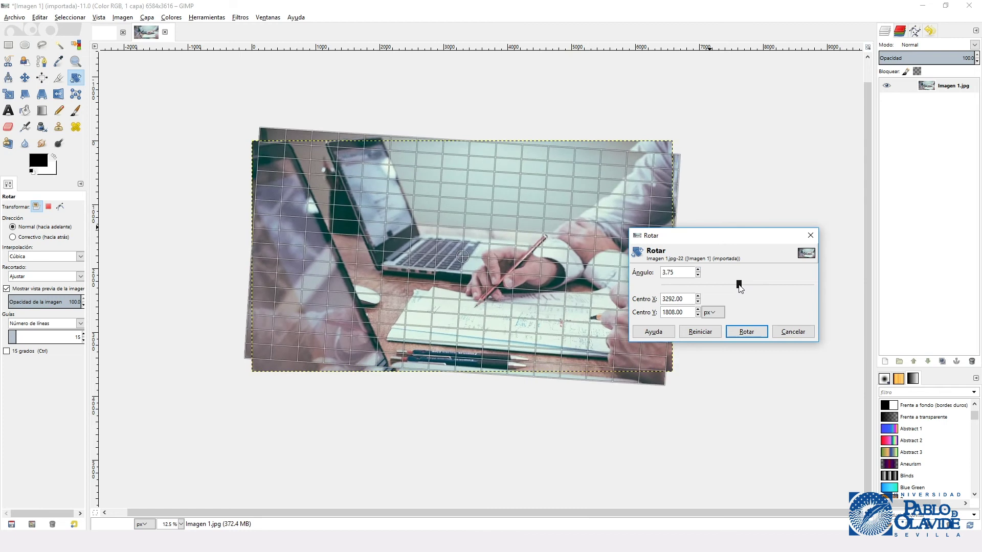
click(745, 332)
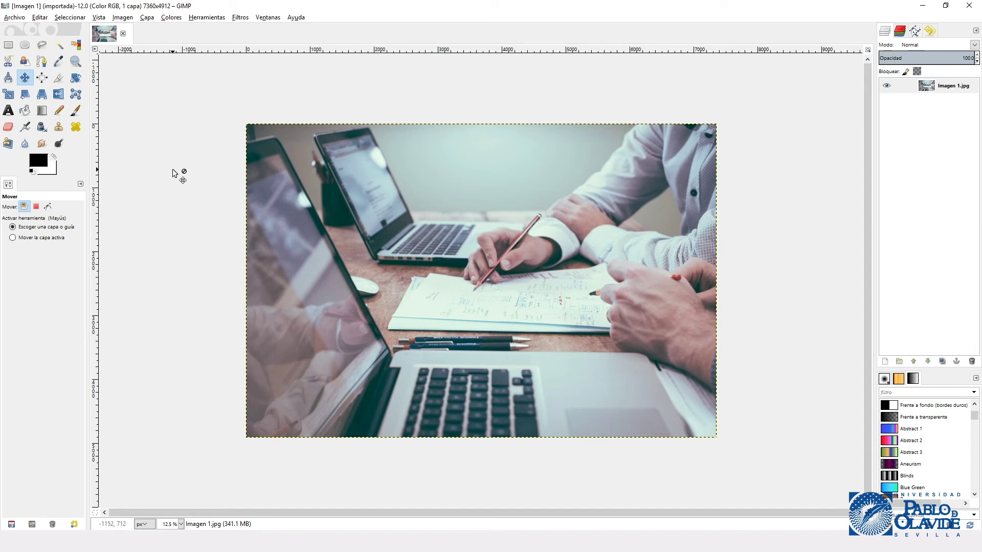
Step: Scale the photo layer down to about 6377×4256 from its bottom-right corner, keeping proportions
click(10, 95)
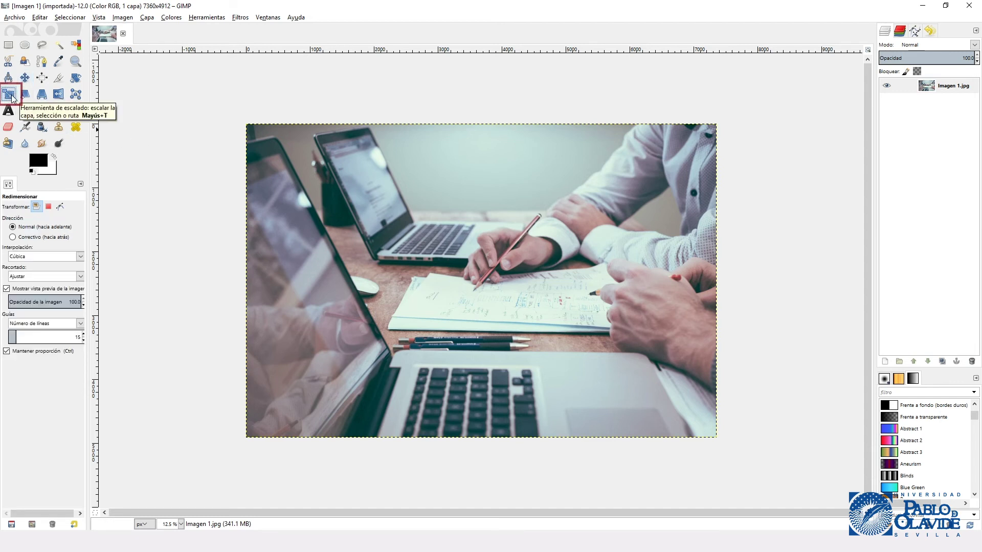
click(379, 174)
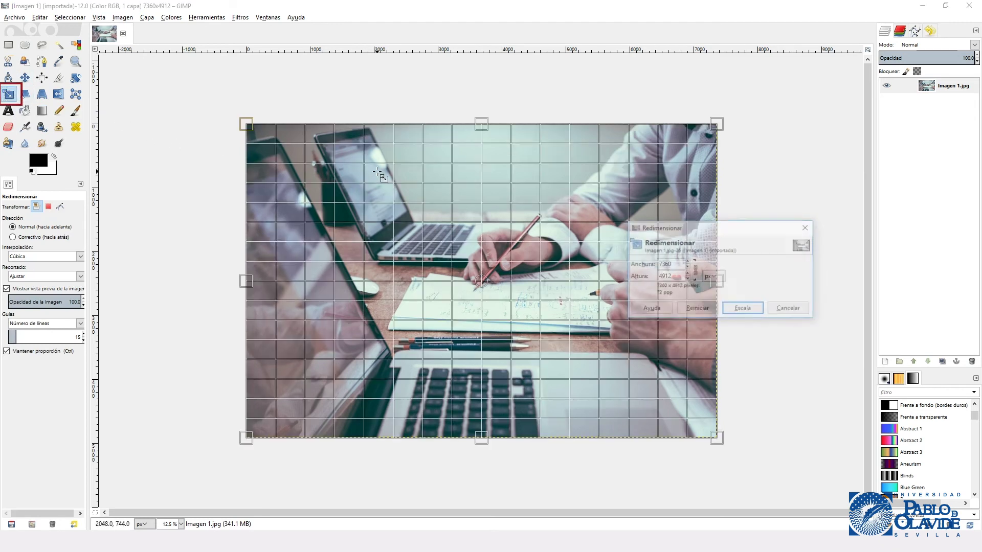
mouse_move(685, 231)
mouse_down()
mouse_move(566, 162)
mouse_move(625, 159)
mouse_up()
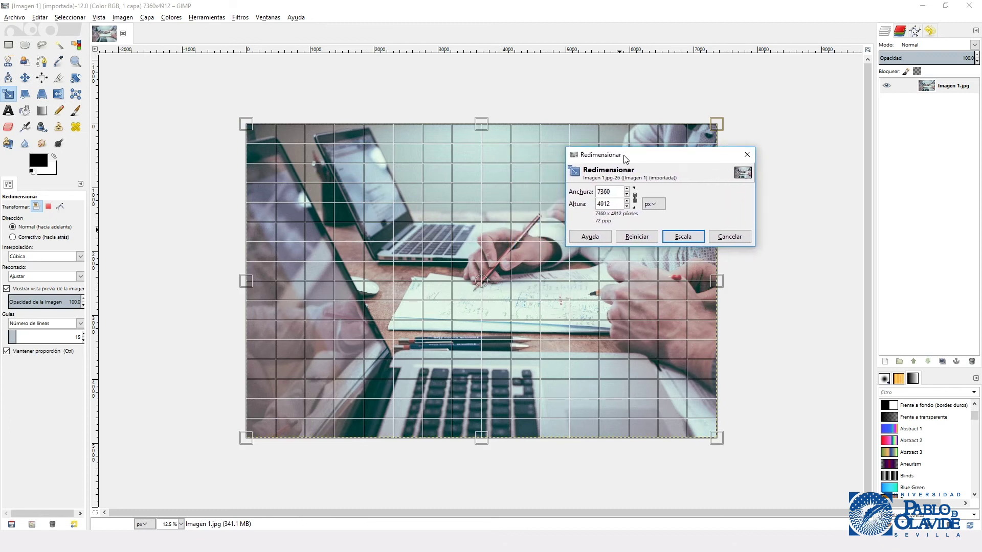
click(635, 197)
click(635, 200)
click(627, 188)
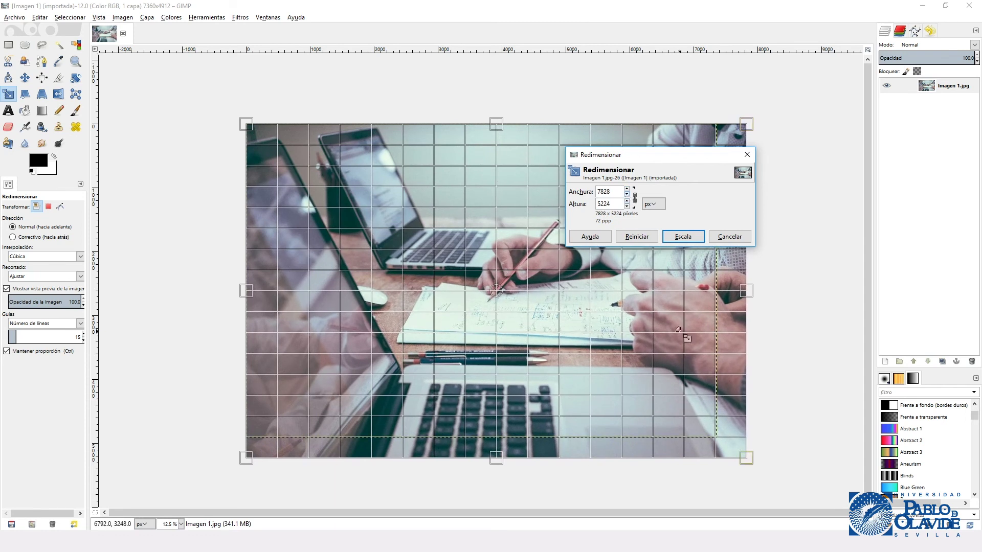
drag(747, 458, 664, 401)
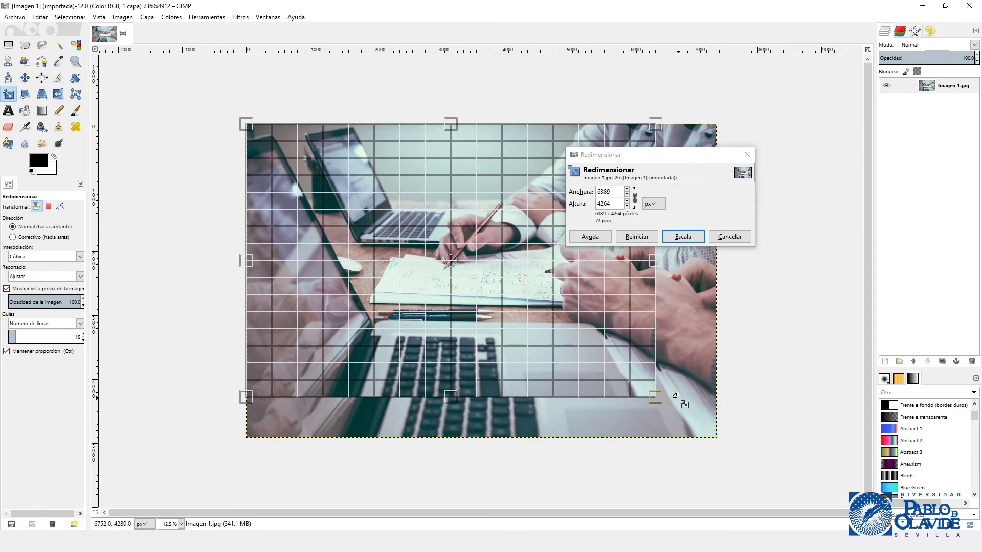
click(682, 237)
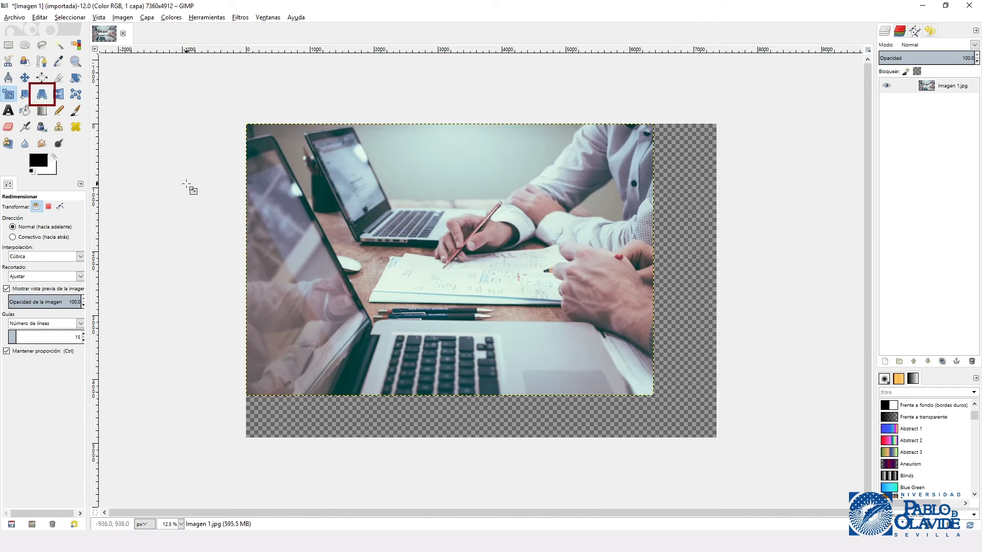
Step: Warp the photo's perspective by pulling its top-right corner down and nudging the bottom-left corner
click(39, 98)
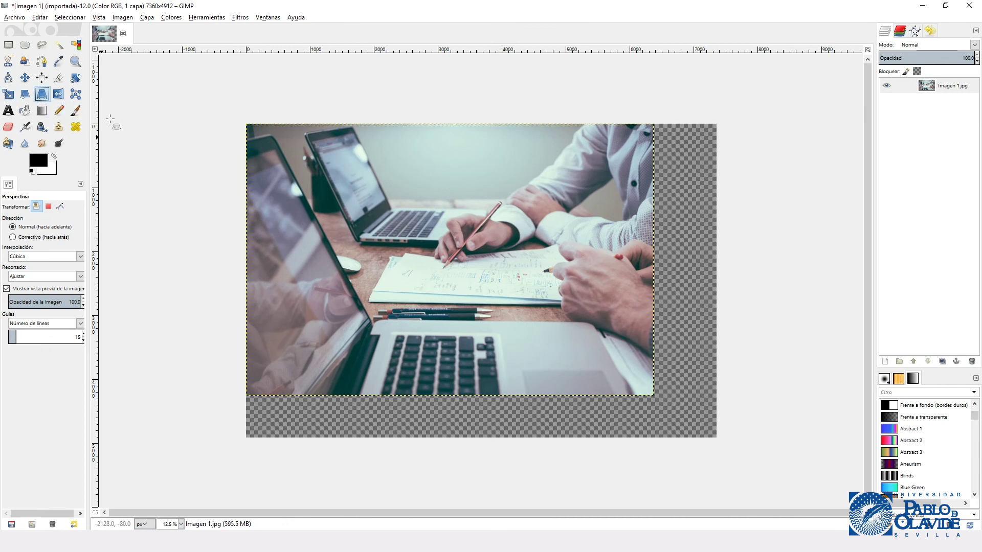
click(460, 162)
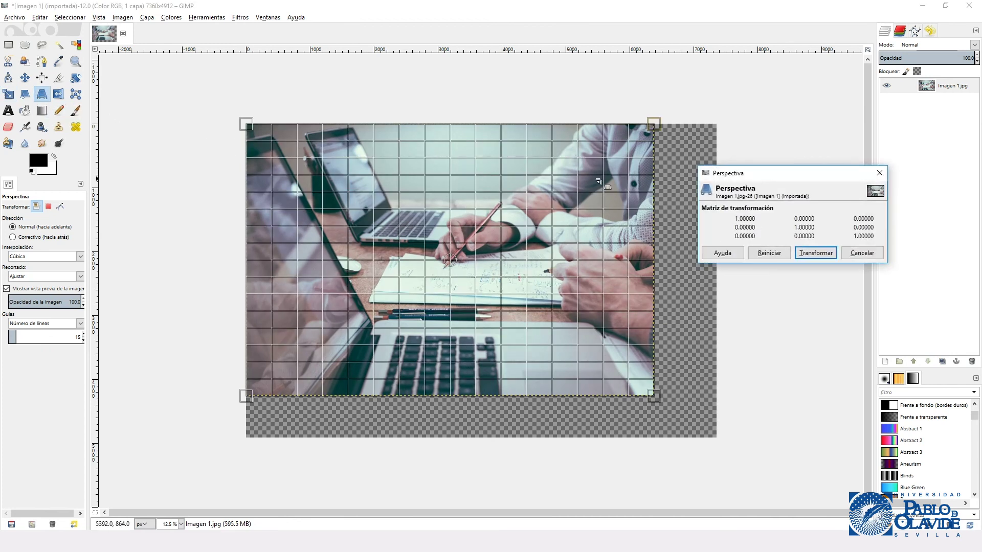
drag(793, 180, 749, 159)
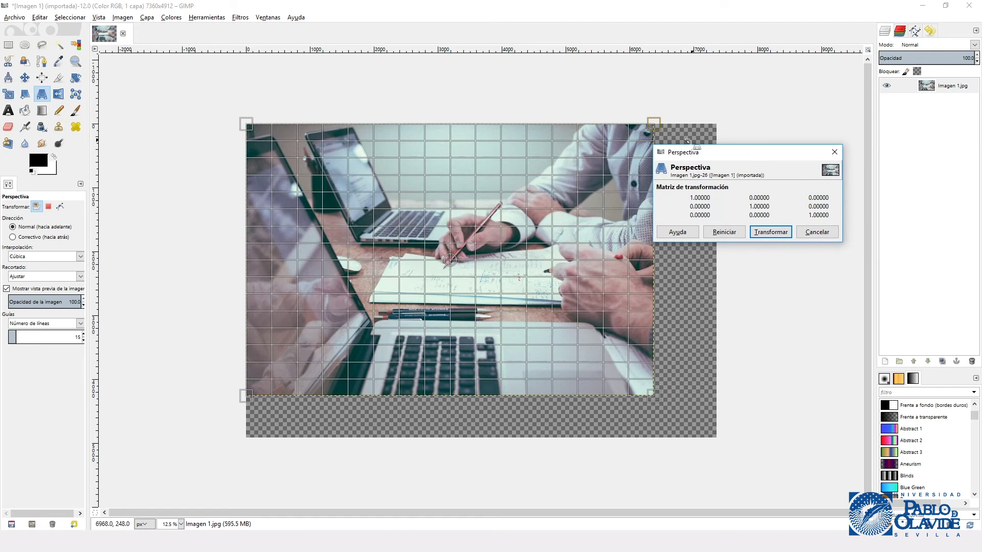
drag(653, 124, 591, 164)
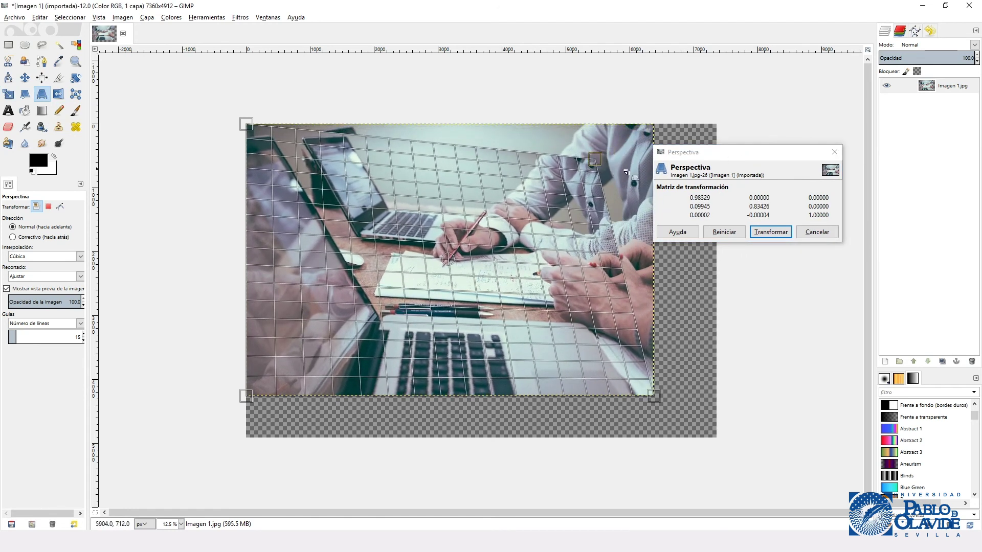
mouse_move(246, 396)
mouse_down()
mouse_move(269, 365)
mouse_move(240, 411)
mouse_up()
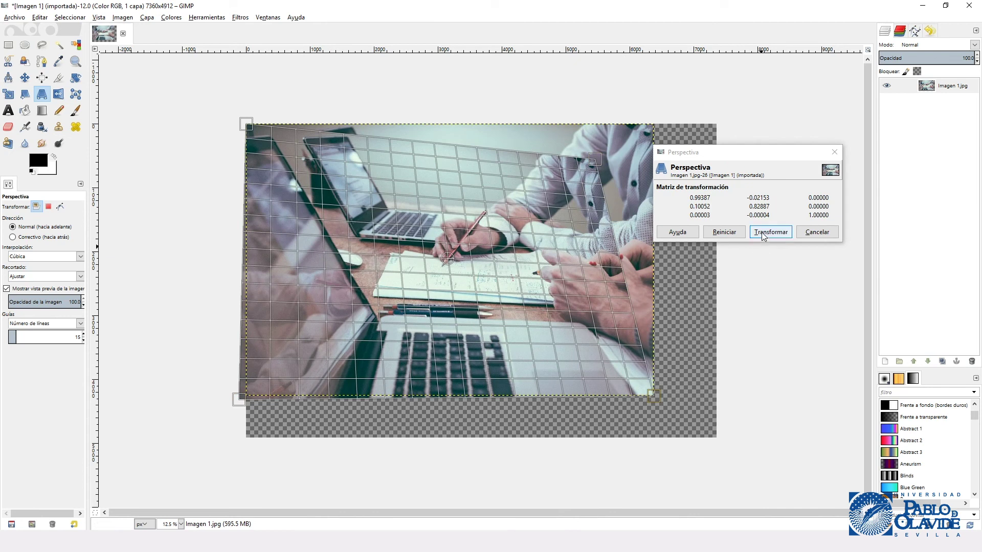
click(762, 232)
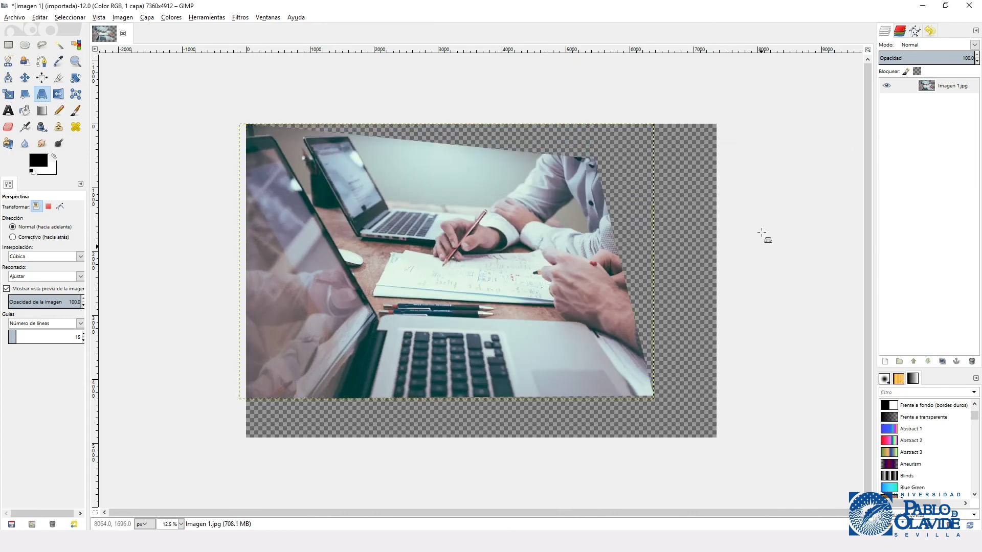
Step: Flip the photo horizontally, then set the flip type to Vertical and flip it
click(61, 96)
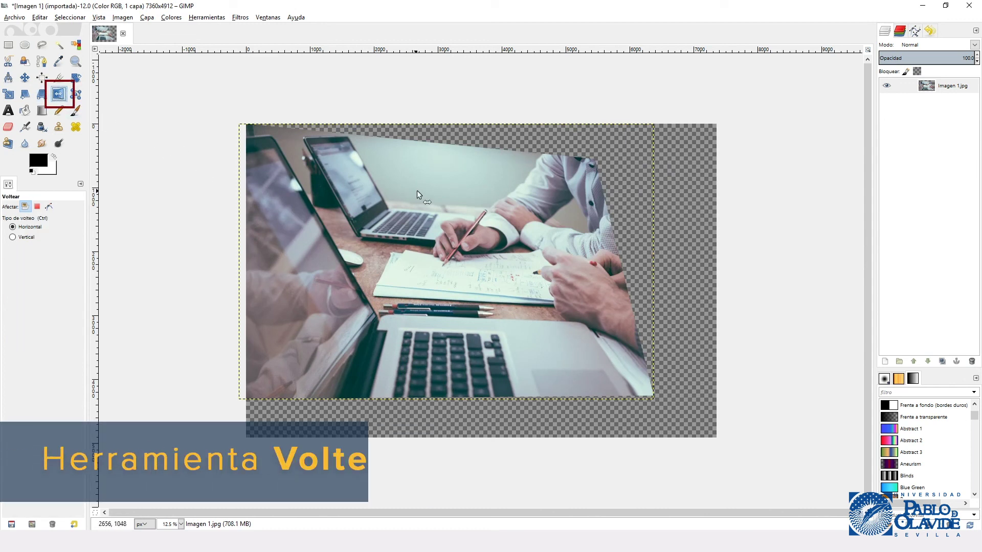
click(431, 190)
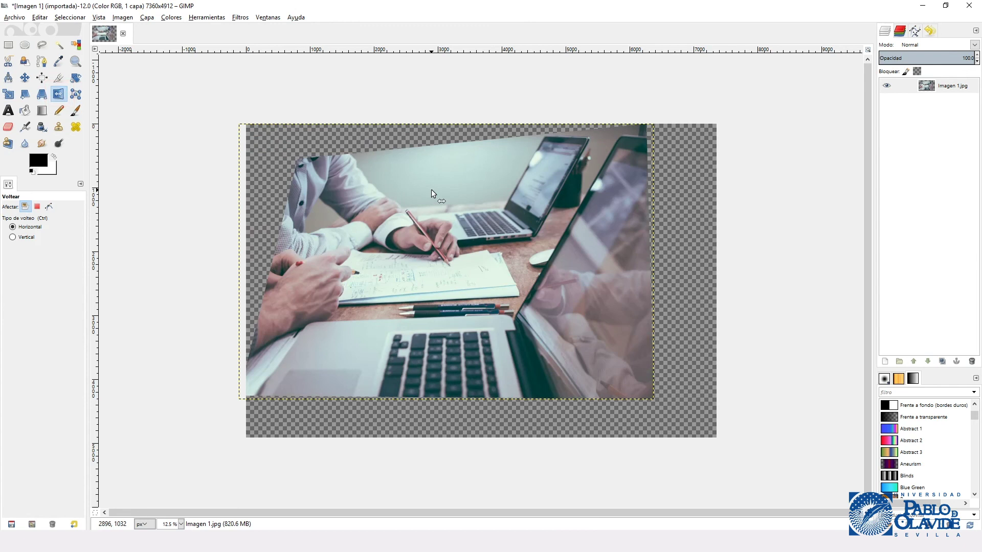
click(431, 190)
click(431, 190)
click(26, 237)
click(443, 224)
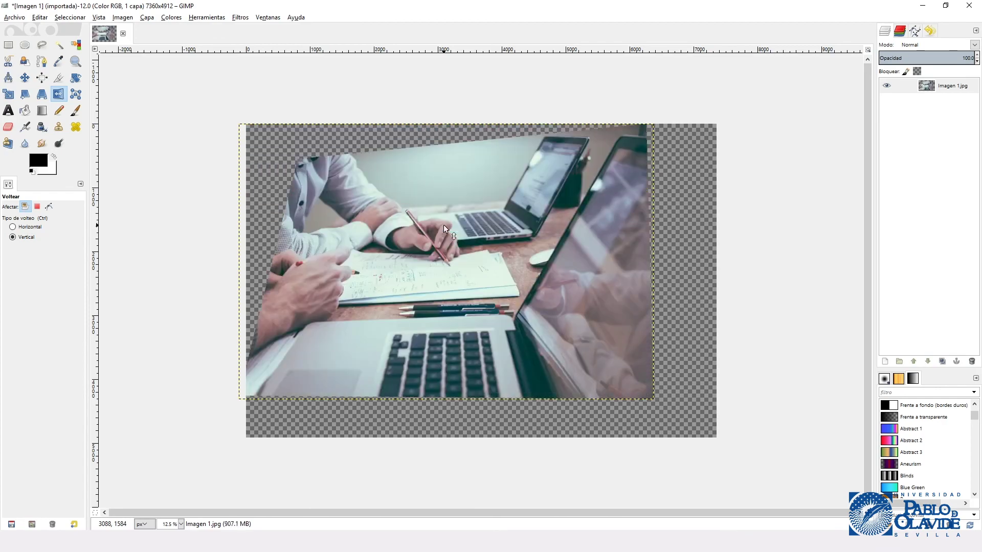